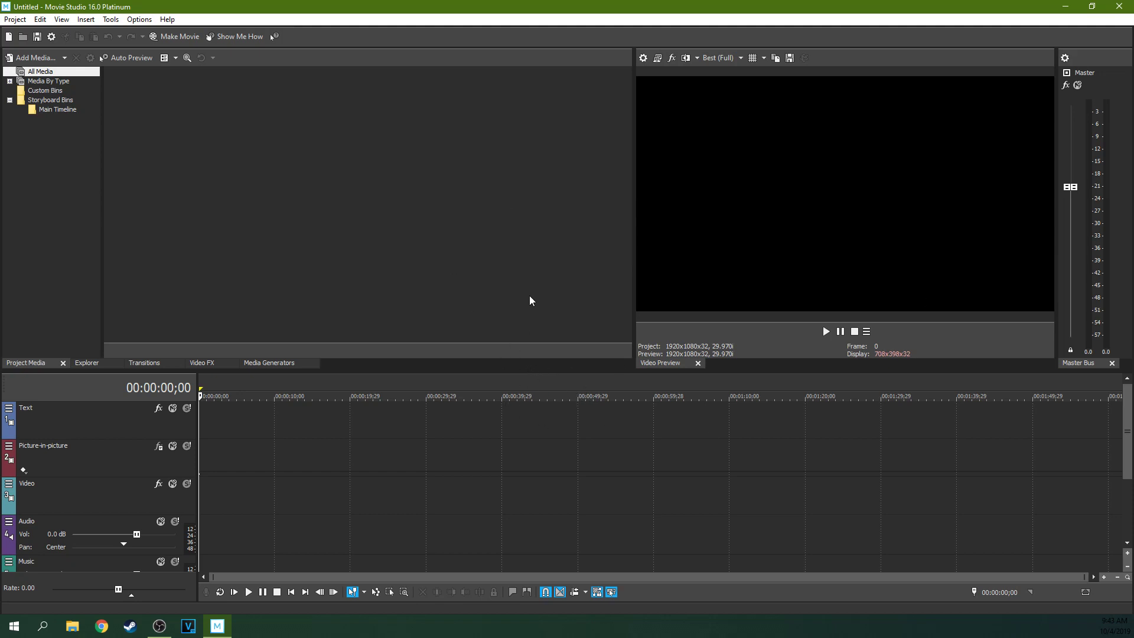
- Make the Video track the active track and return the cursor to 00:00:00;00
left_click(243, 436)
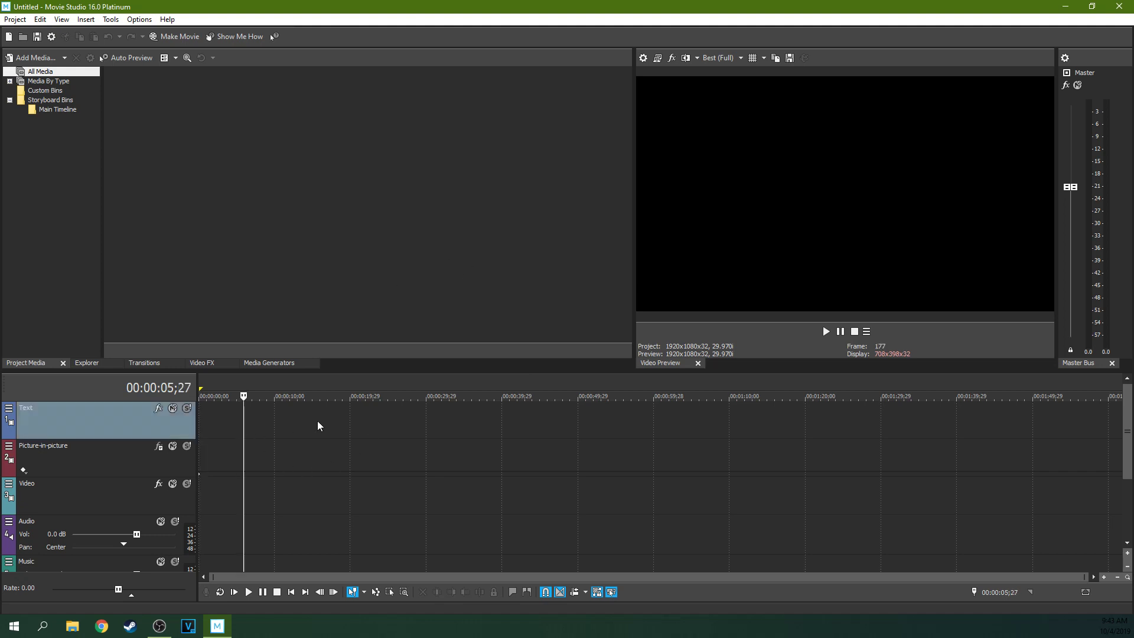
left_click(317, 420)
left_click(231, 421)
left_click(216, 422)
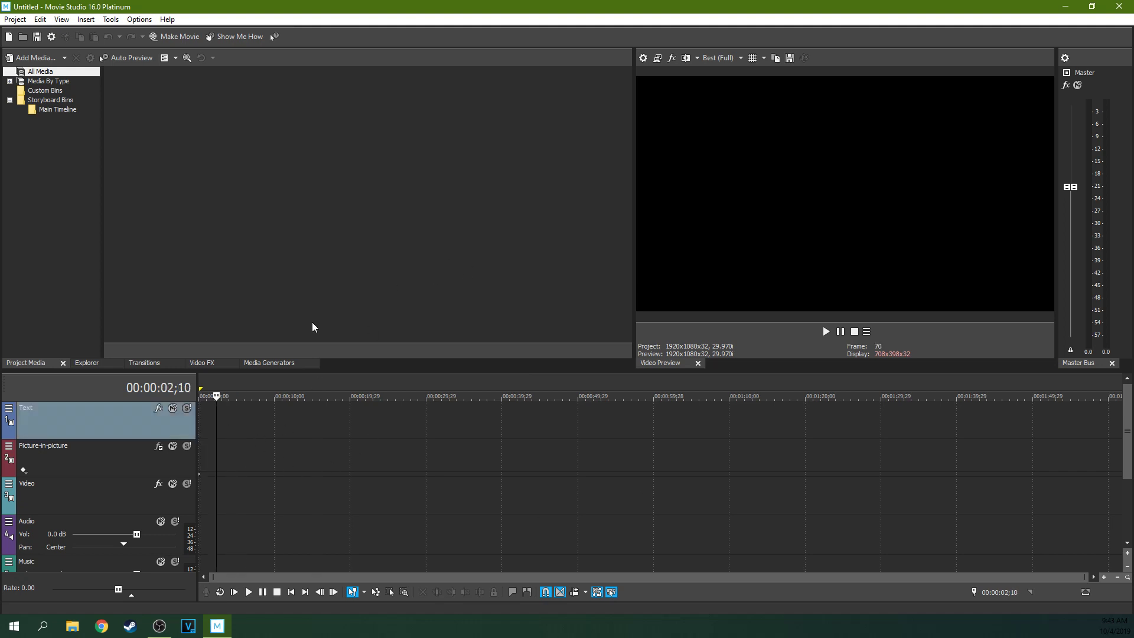
left_click(263, 426)
left_click(153, 501)
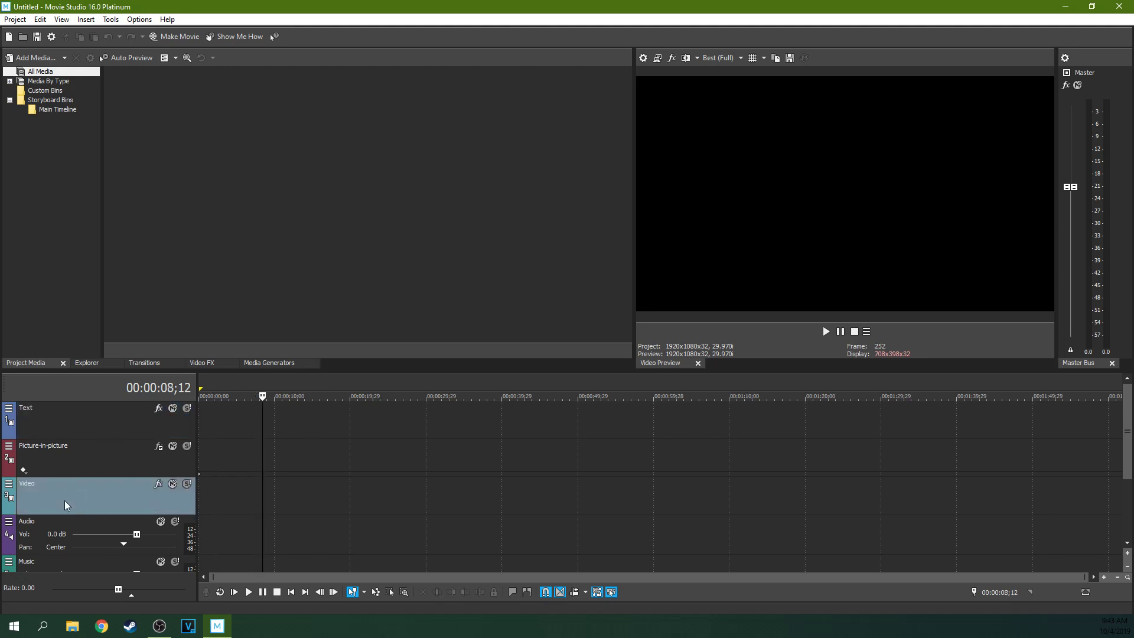
left_click(199, 494)
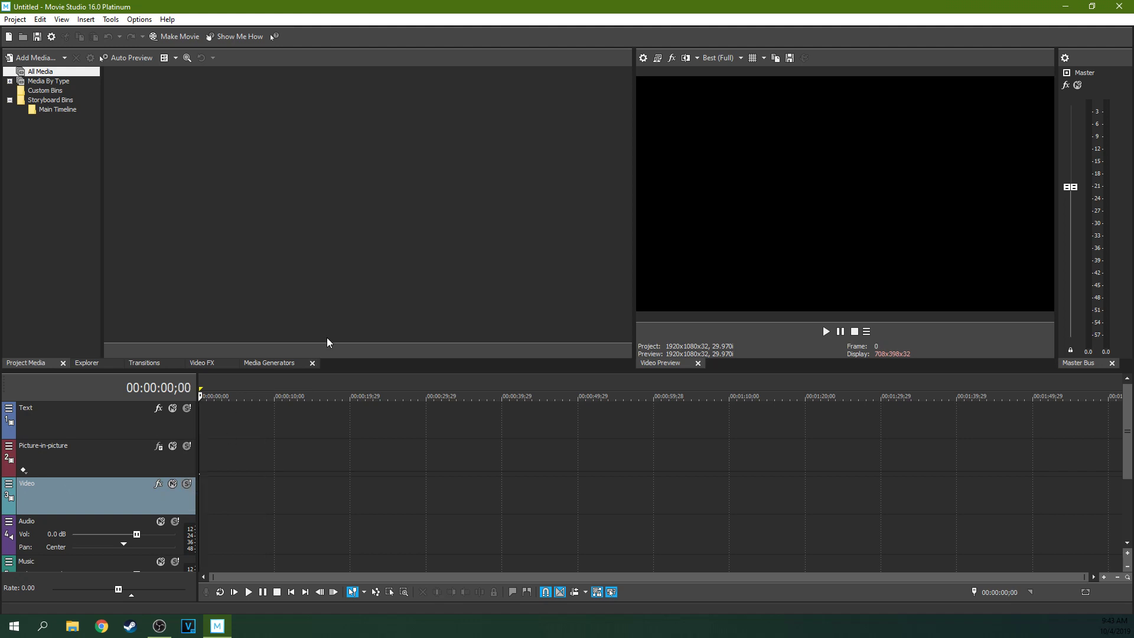
- Open the Slideshow Creator from Insert > Slideshow and move its window higher
left_click(87, 21)
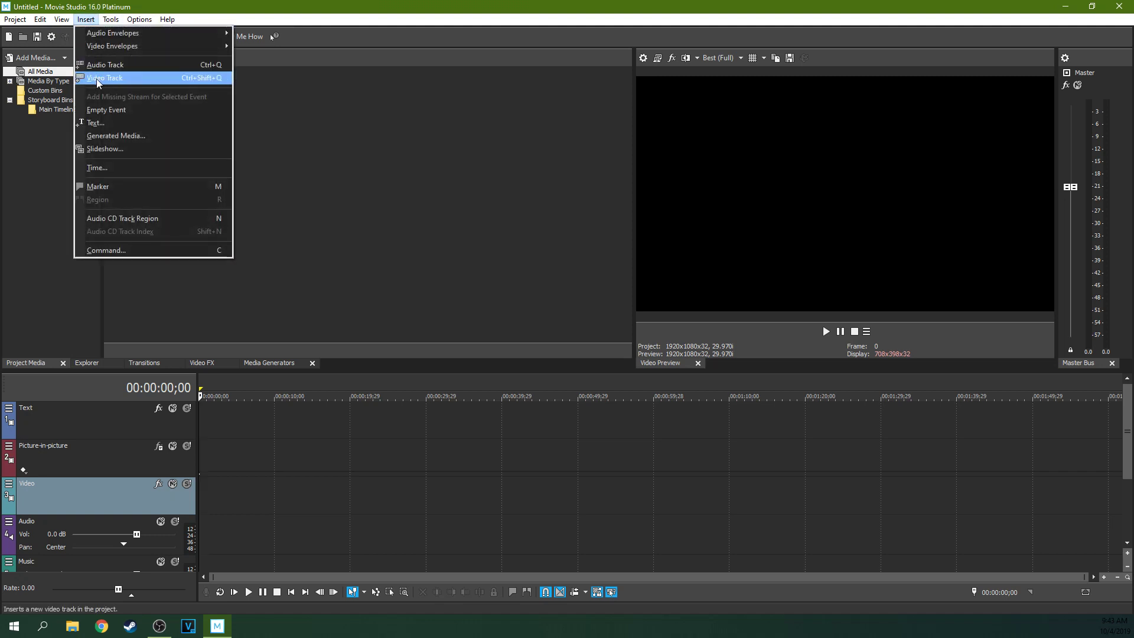
left_click(109, 149)
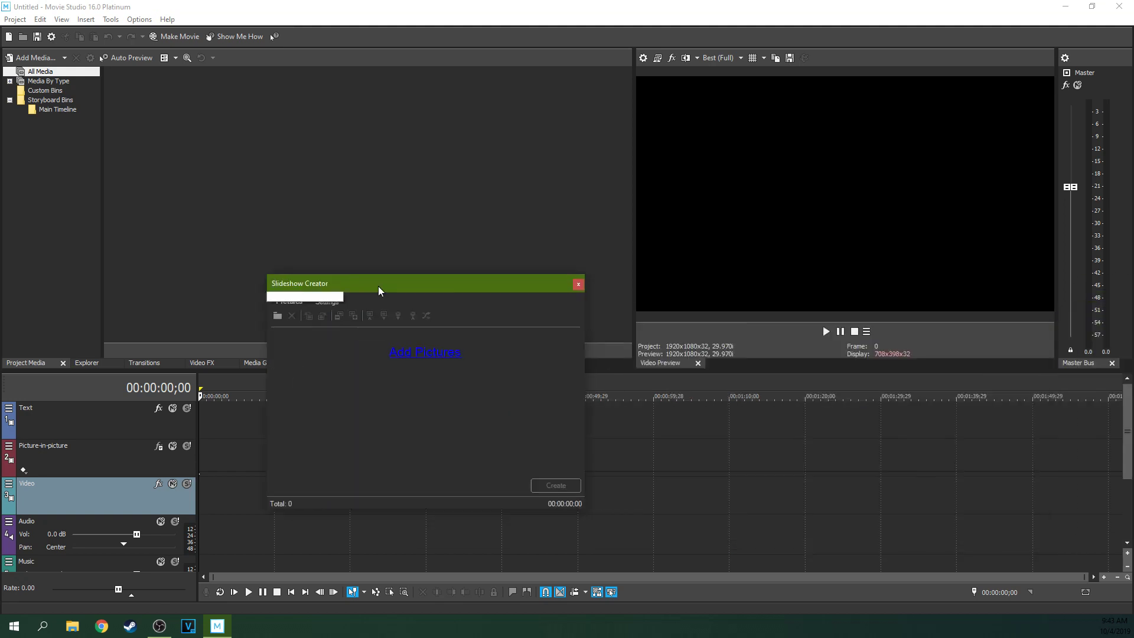
left_click_drag(378, 286, 353, 171)
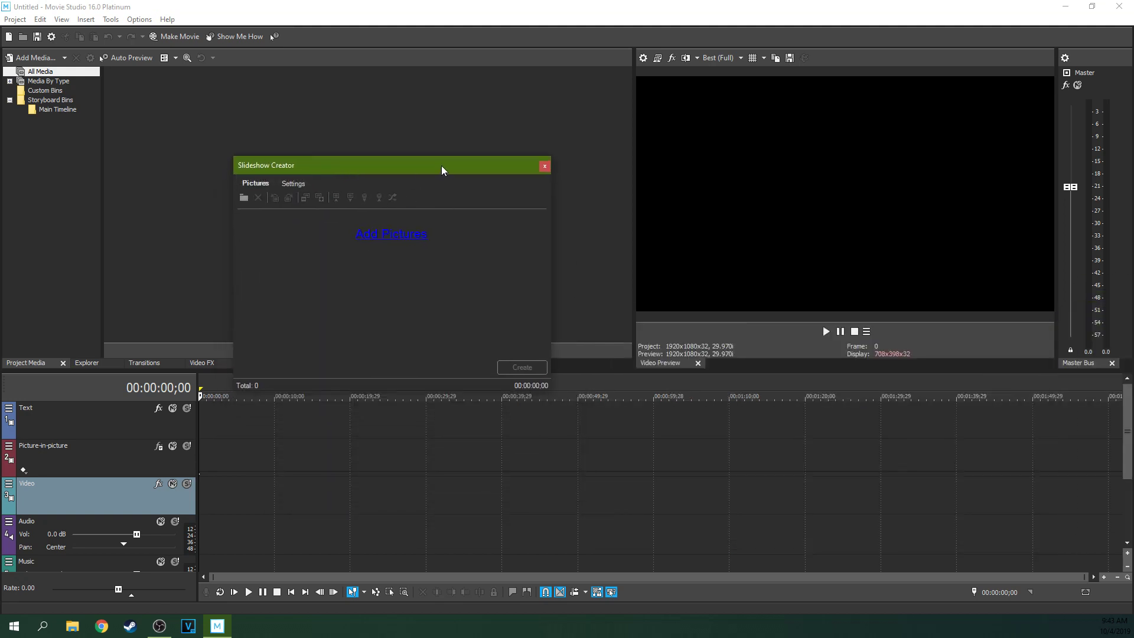
- Add all 228 JPGs from the picturesequence folder as slideshow pictures
left_click(391, 233)
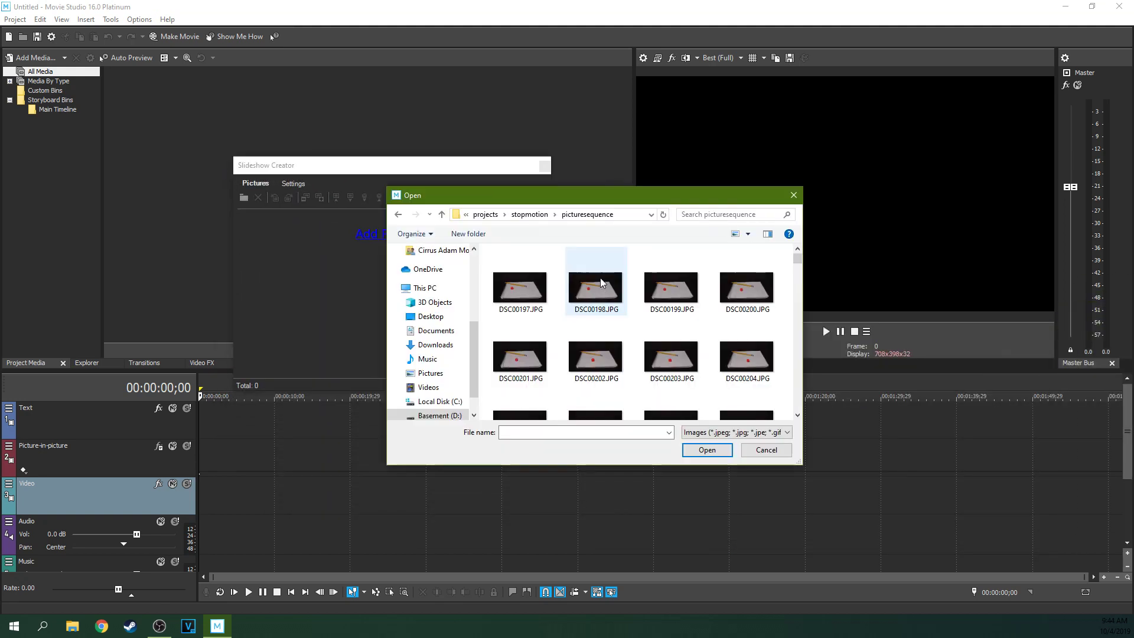
mouse_move(797, 260)
left_mouse_down()
mouse_move(797, 403)
mouse_move(794, 248)
left_mouse_up()
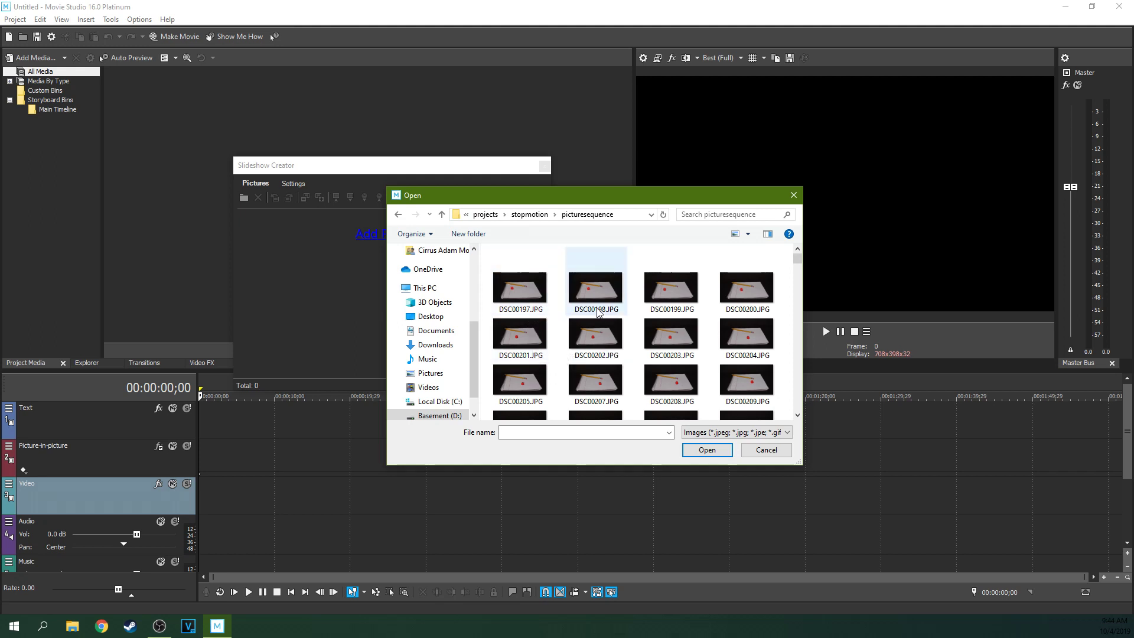
left_click_drag(799, 268, 792, 348)
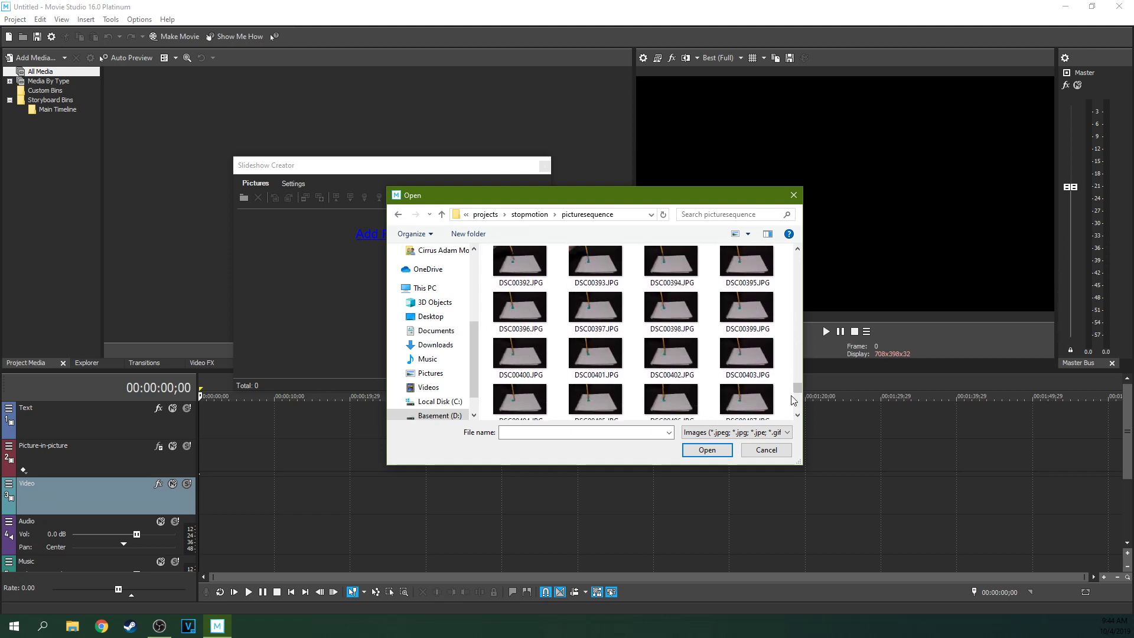
left_click_drag(794, 395, 794, 249)
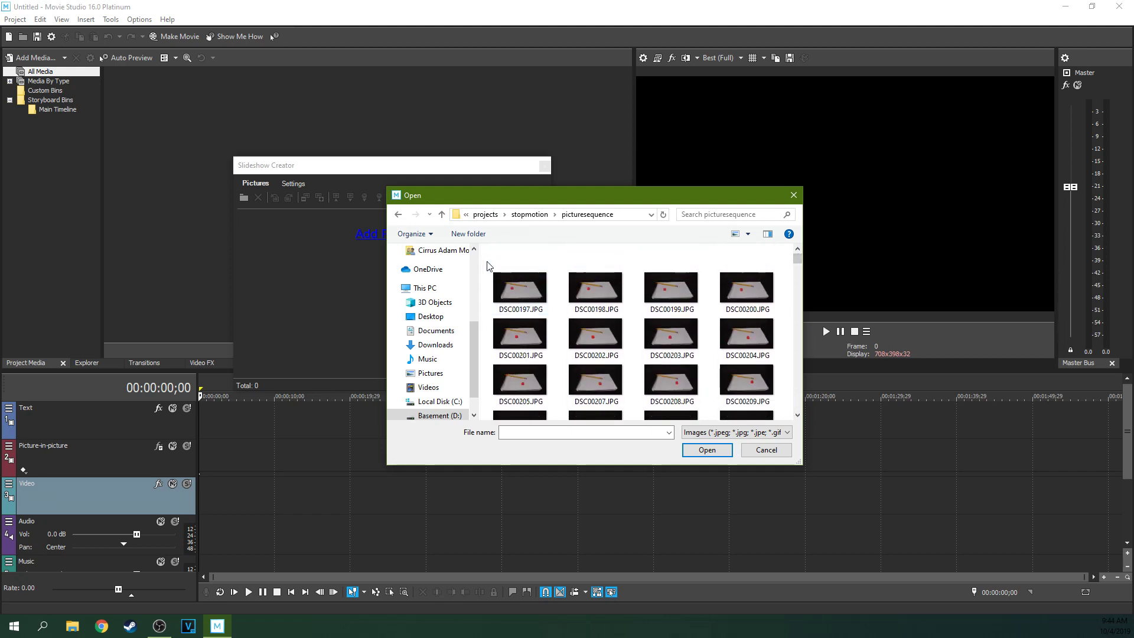
left_click_drag(486, 259, 767, 480)
left_click(707, 451)
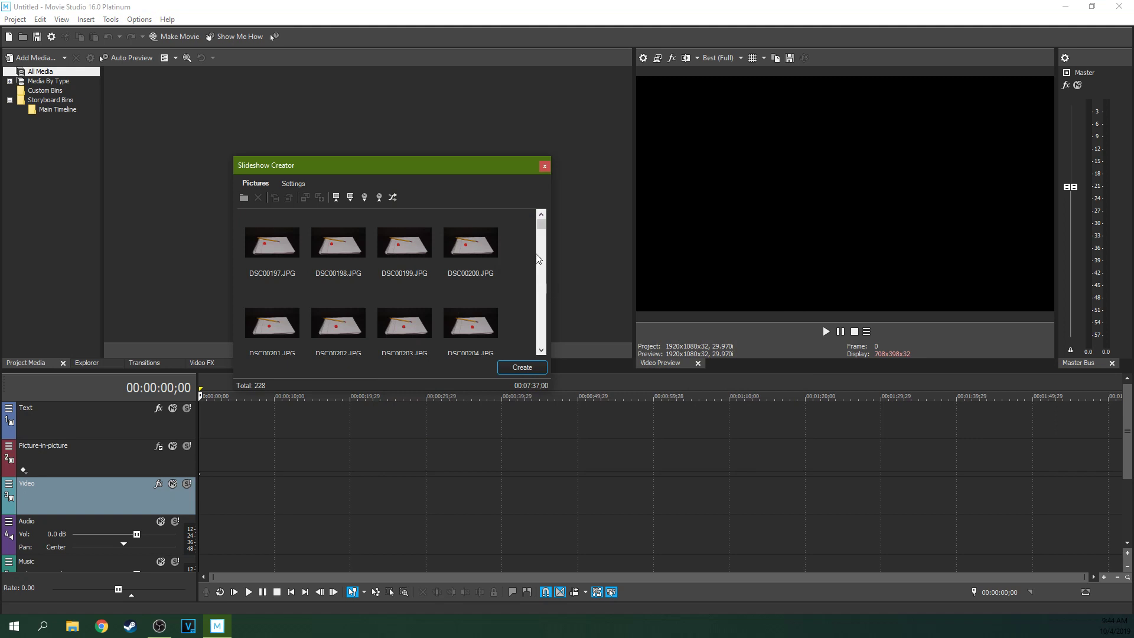
- Show the Settings tab with placement, 3.00 s per picture, Random effect and 1.00 s overlap
mouse_move(541, 223)
left_mouse_down()
mouse_move(539, 332)
mouse_move(537, 217)
left_mouse_up()
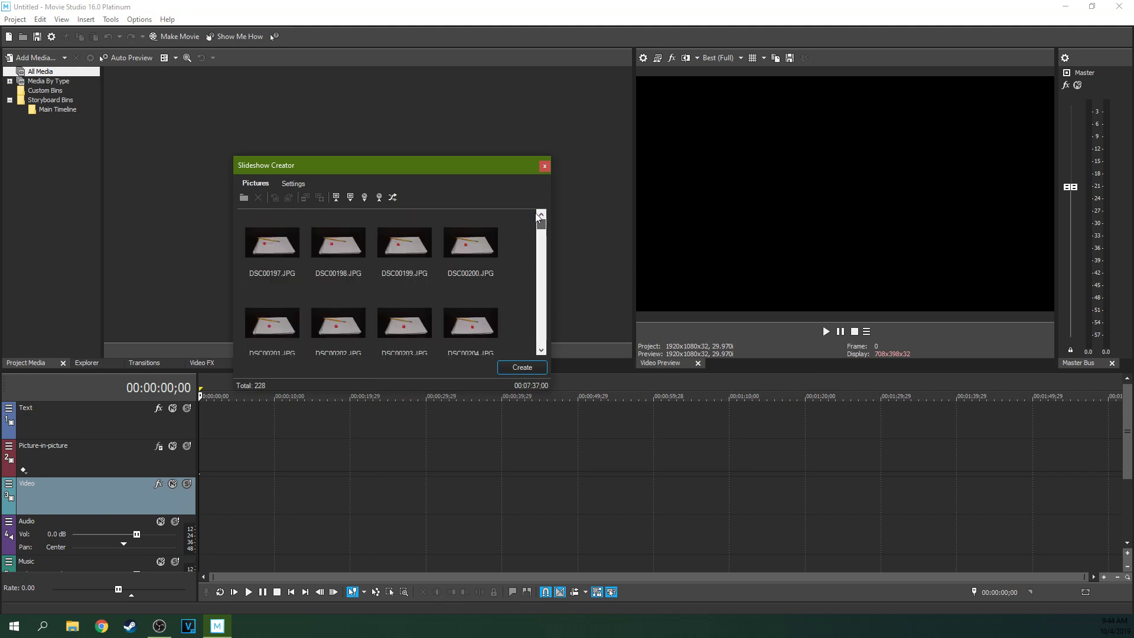
left_click(302, 183)
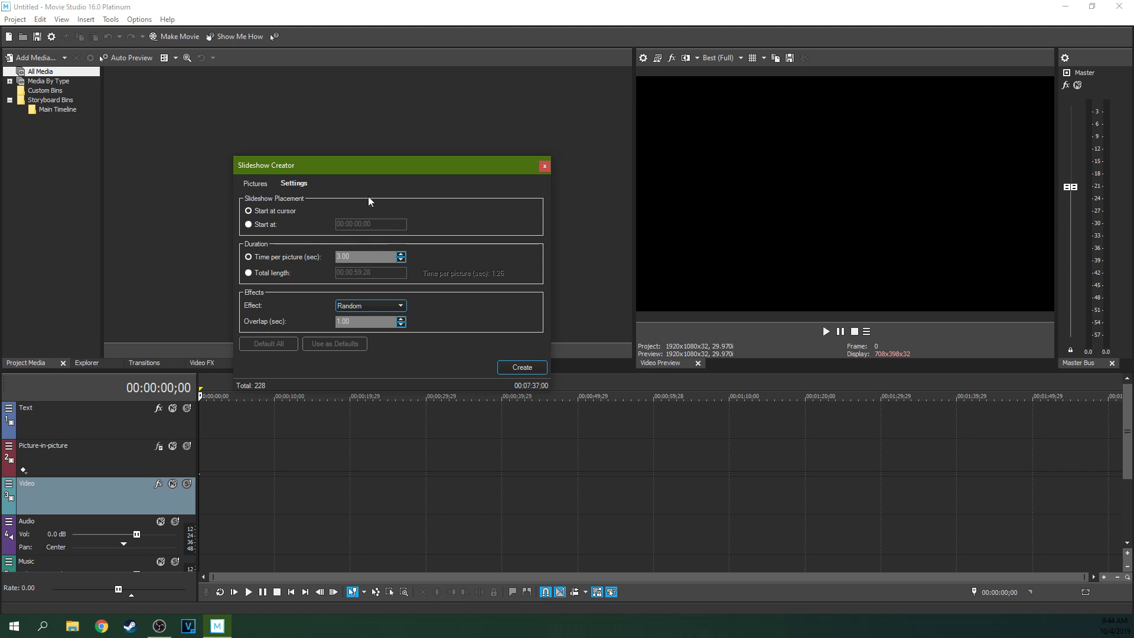
- Choose the slideshow's start placement, comparing fixed start time and cursor positions
left_click_drag(400, 165, 440, 134)
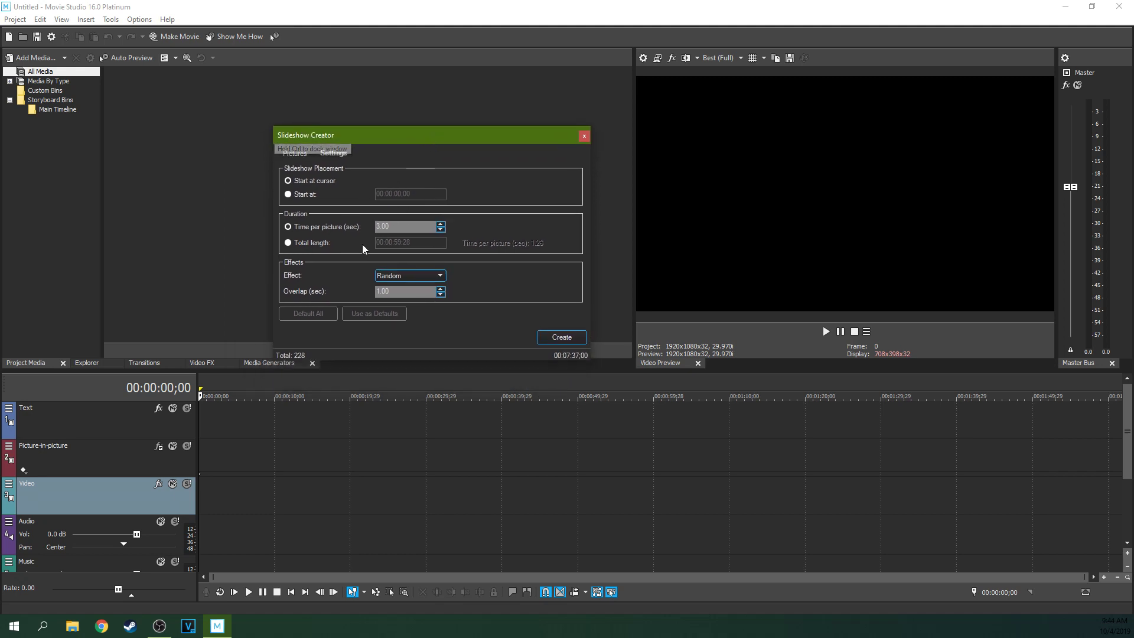
left_click(293, 198)
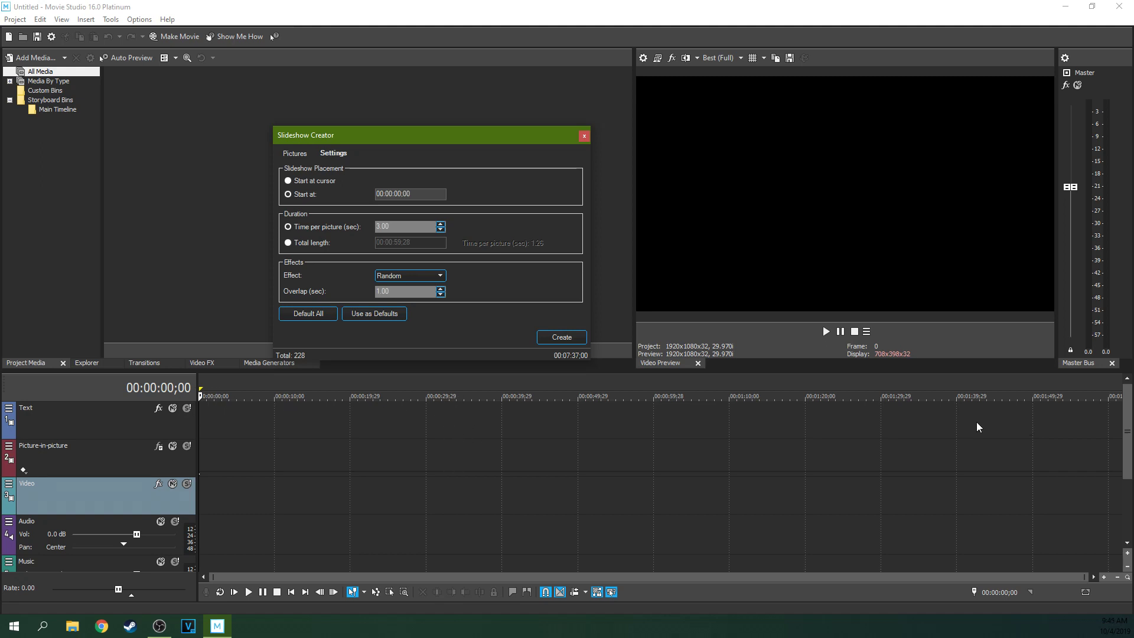
left_click(288, 181)
left_click(339, 452)
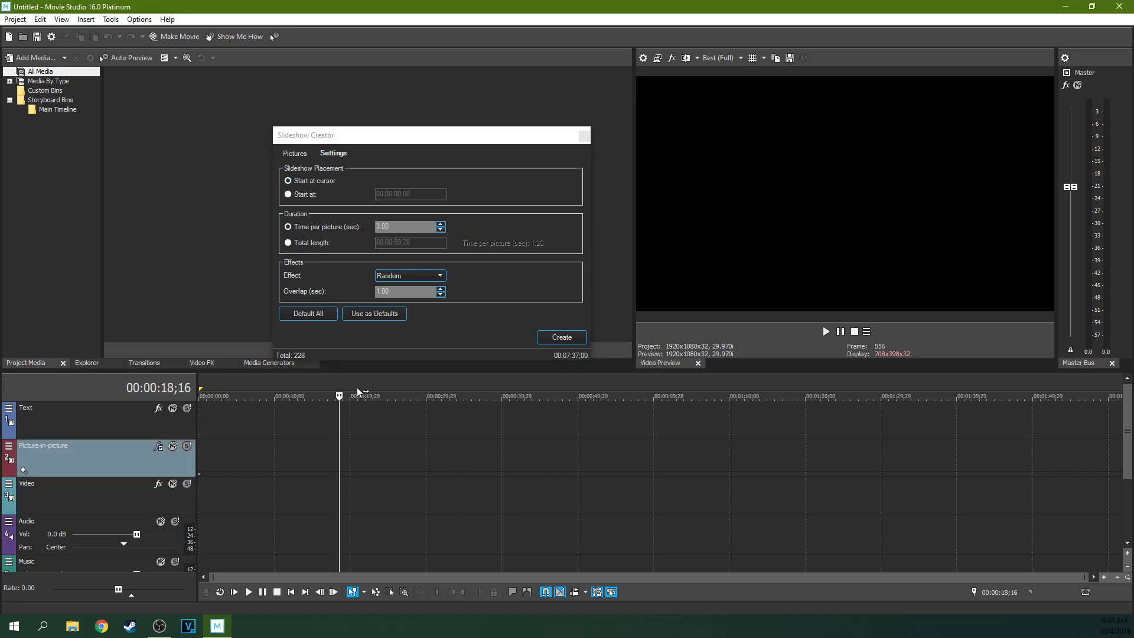
left_click(402, 383)
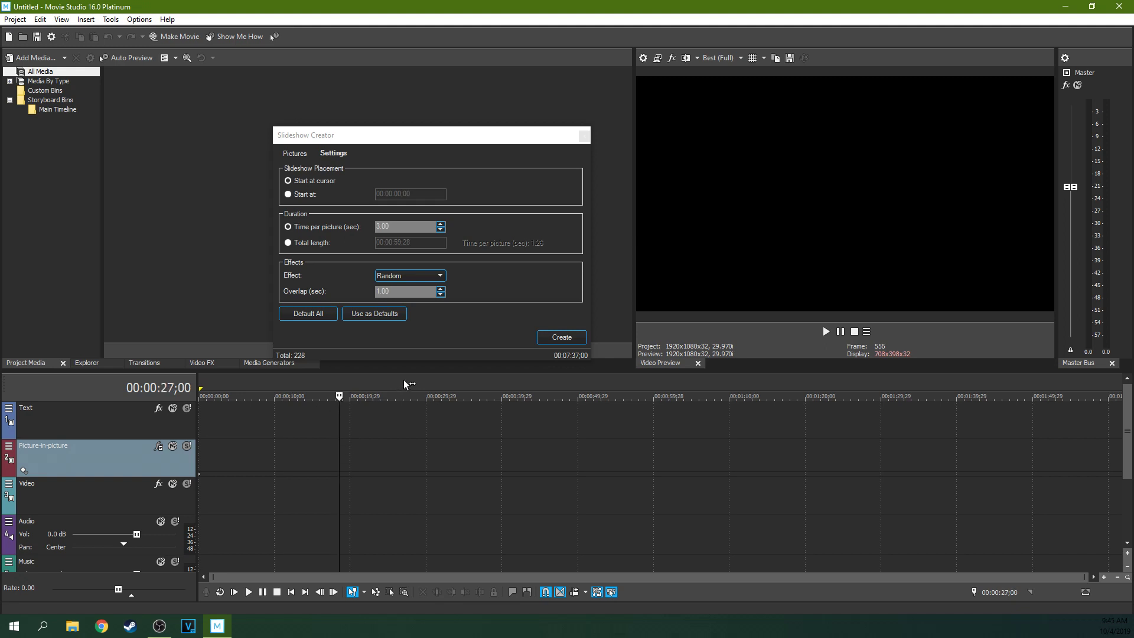
left_click(473, 389)
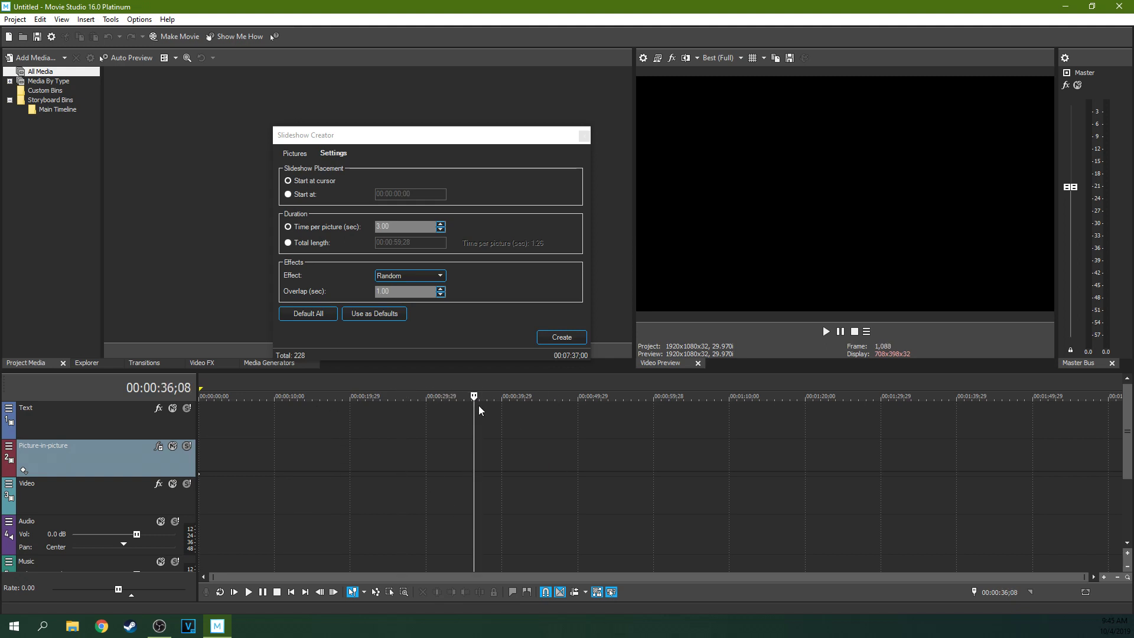
left_click(289, 182)
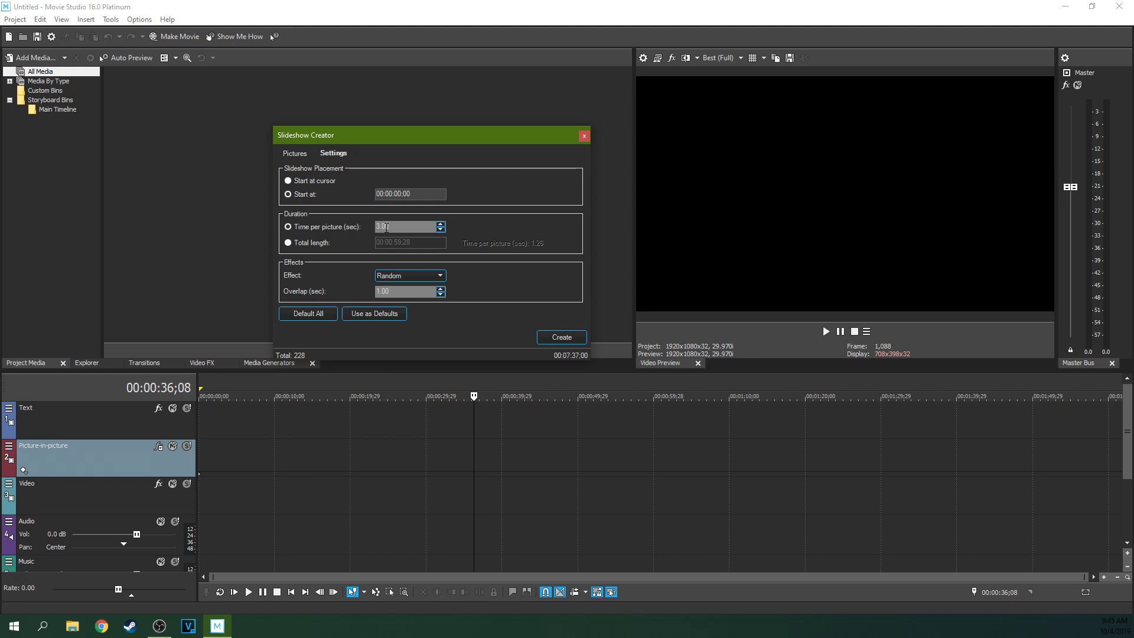
- Set the slideshow's total length to 00:00:21;20, then bring up the frame-rate search results
left_click(288, 243)
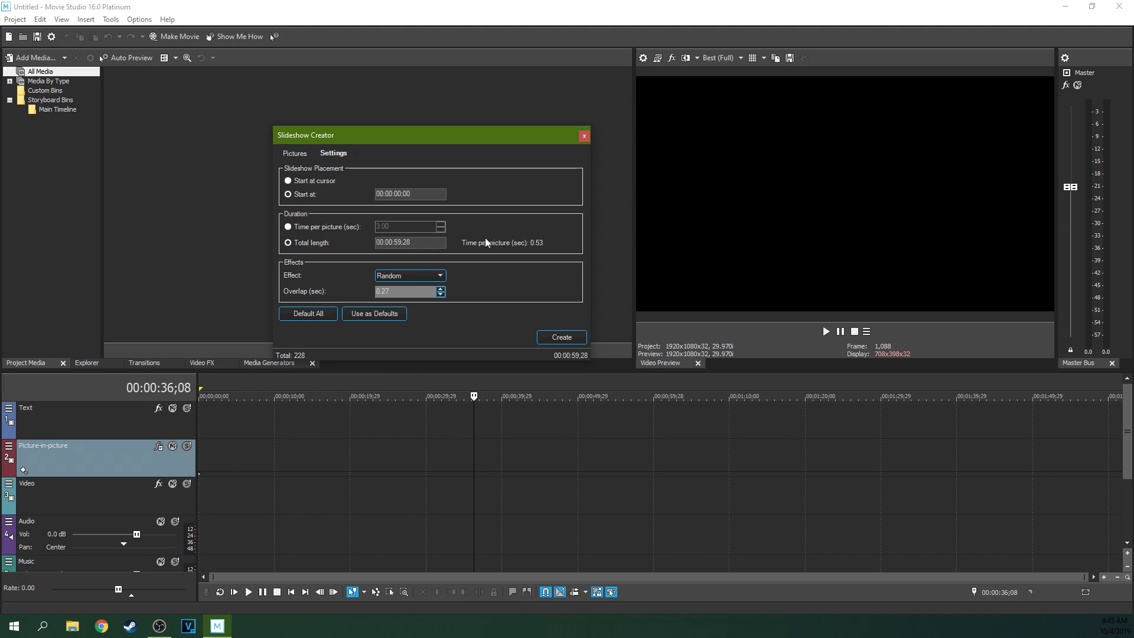
key("BackSpace")
key("BackSpace")
type("20")
left_click(428, 247)
left_click(292, 224)
left_click(288, 243)
left_click(101, 626)
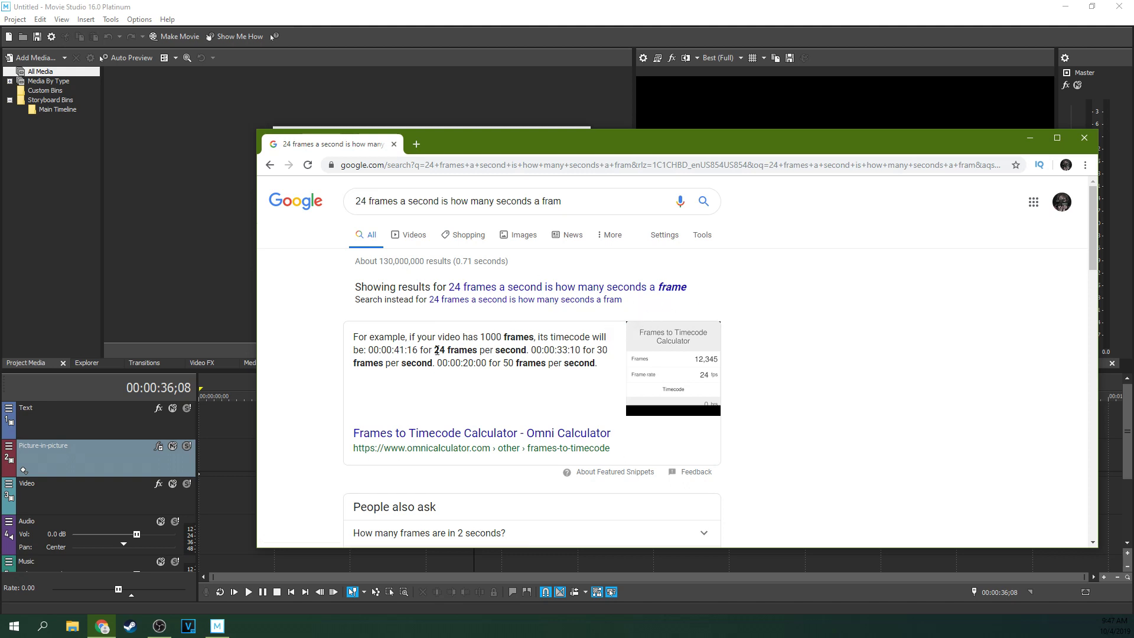
- Highlight '24 frames' in Google's featured snippet on frame duration, then return to Movie Studio
left_click_drag(436, 351, 463, 350)
left_click(491, 348)
left_click_drag(432, 350, 477, 350)
left_click_drag(434, 350, 474, 351)
left_click(450, 352)
left_click_drag(435, 351, 478, 350)
key("alt+Tab")
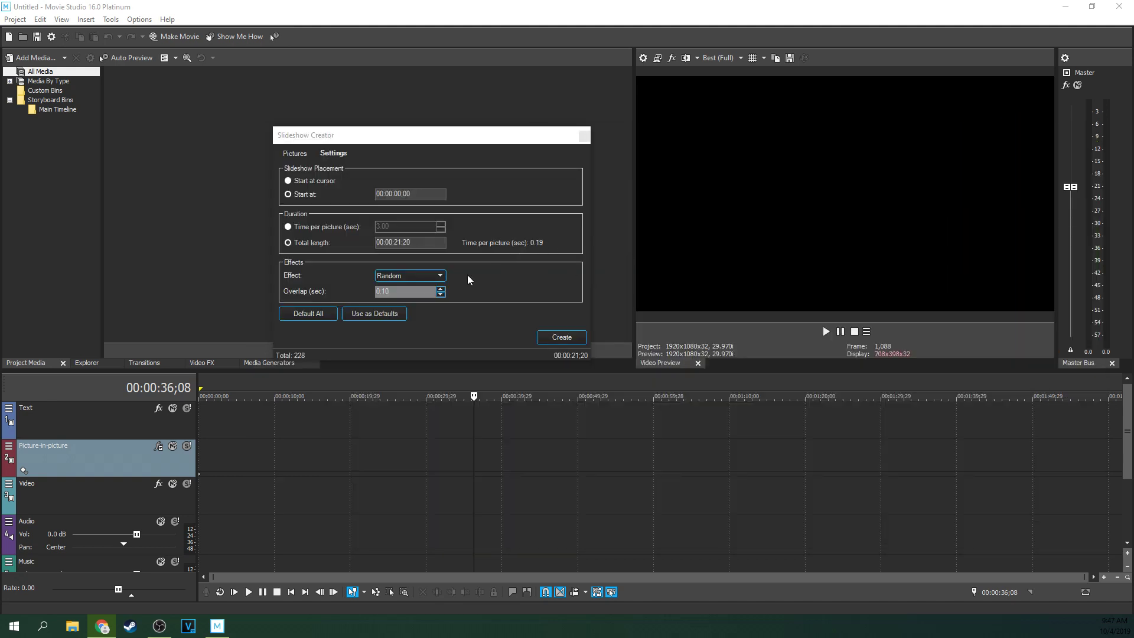
- Choose the Fades effect with 0.00 s overlap and create the 228-picture slideshow
left_click(406, 276)
left_click(506, 270)
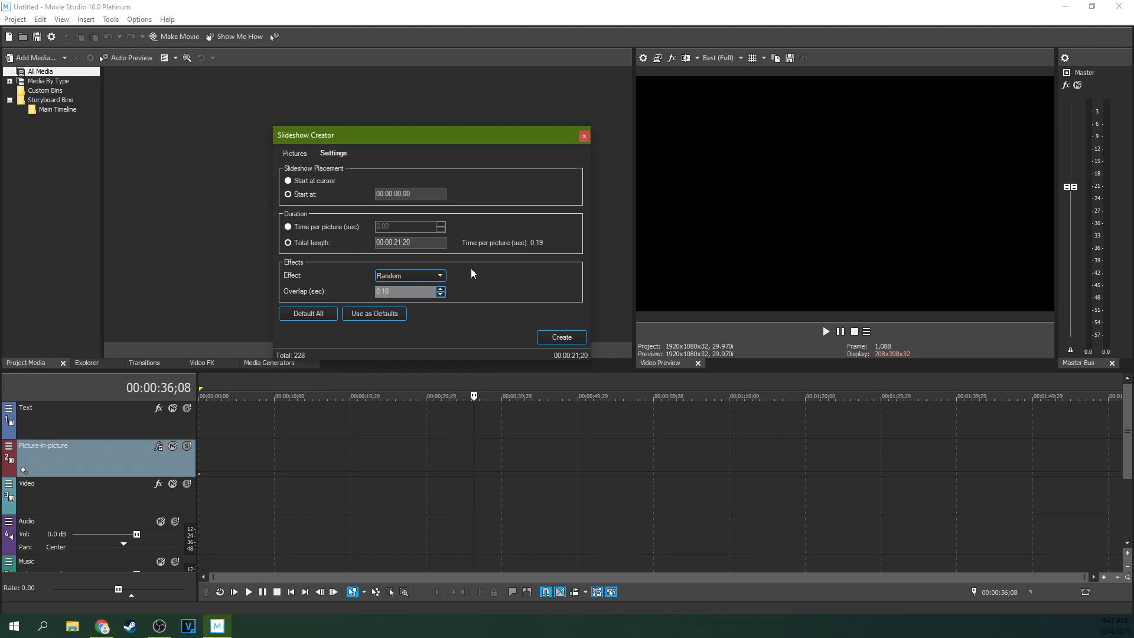
left_click(431, 276)
left_click(416, 293)
left_click(435, 273)
left_click(477, 281)
left_click(549, 336)
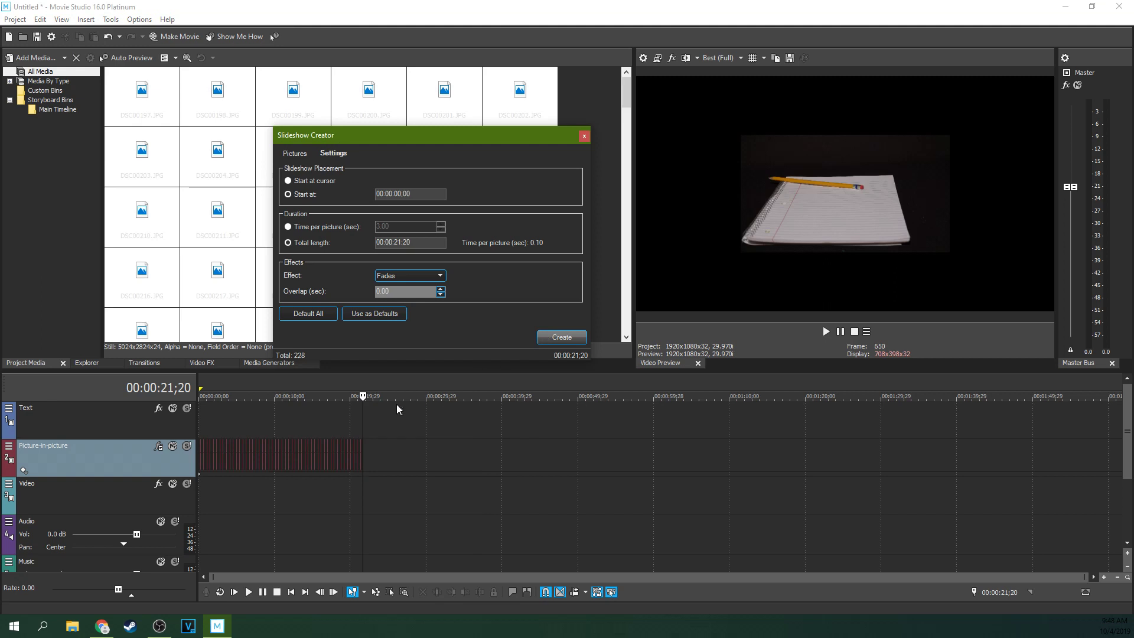
- Zoom into the Picture-in-picture track to inspect the roughly 0.10 s picture events
left_click(279, 406)
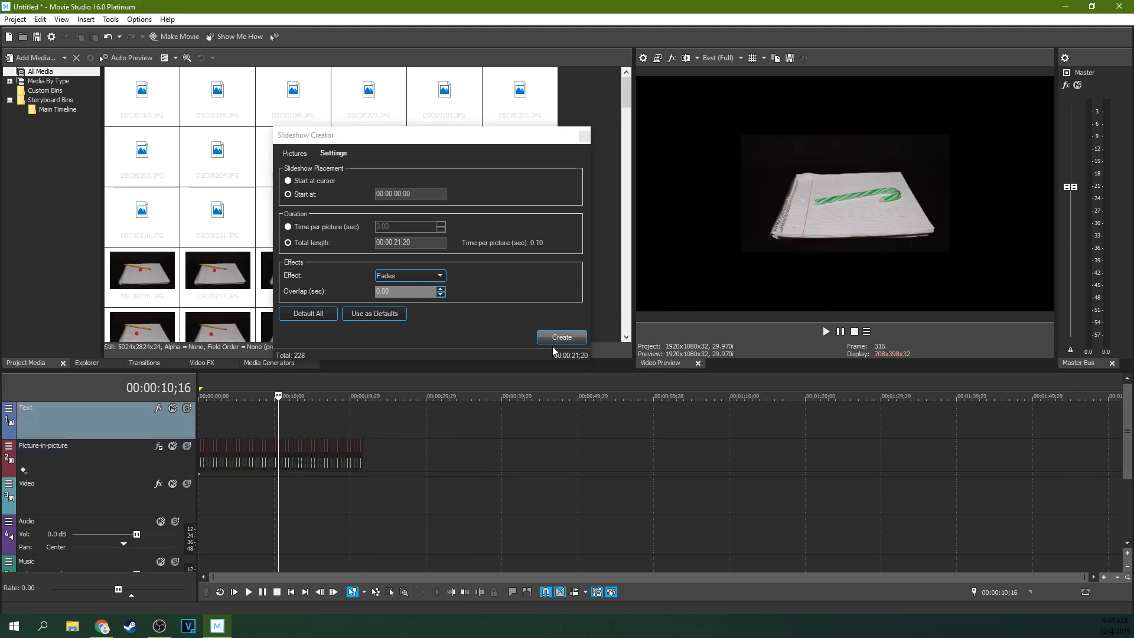
scroll(361, 419, "up", 5)
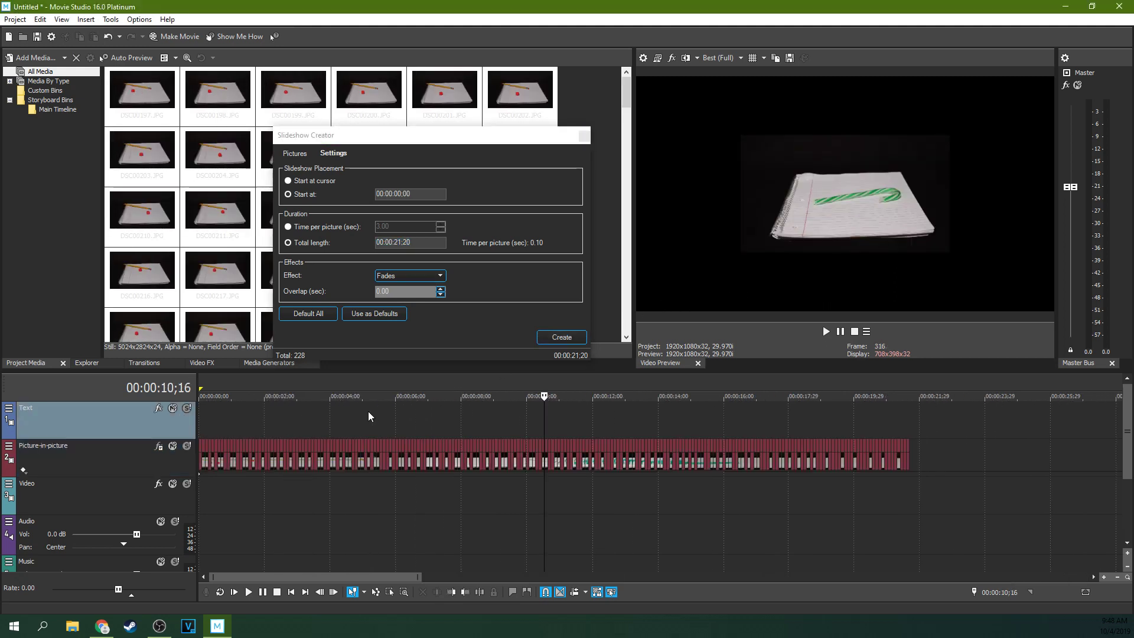
left_click(314, 422)
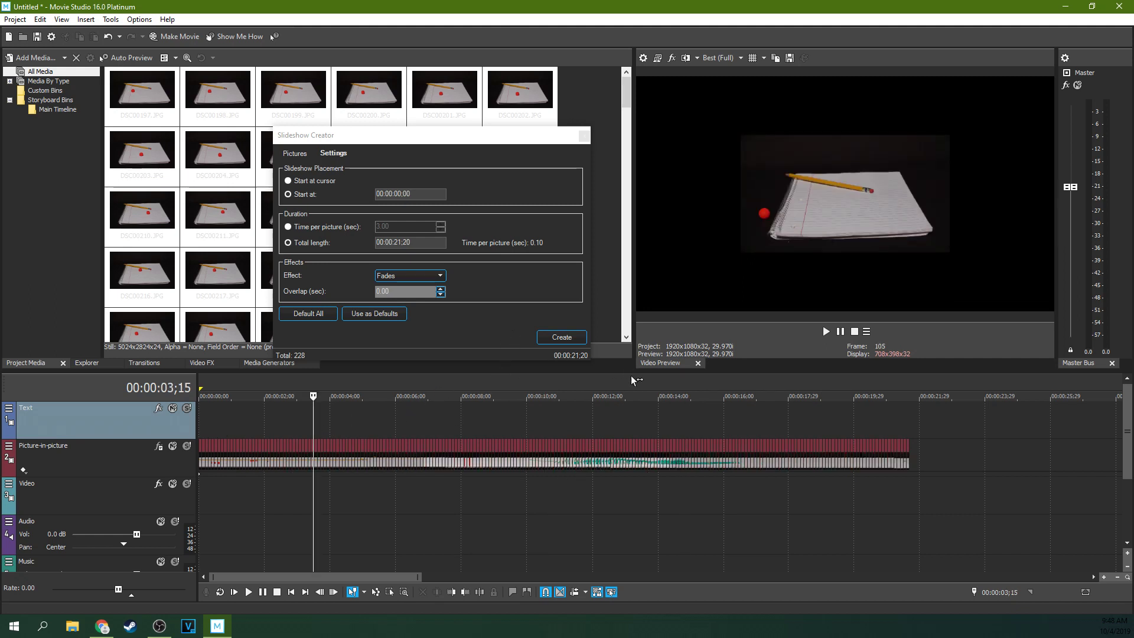
left_click(149, 459)
scroll(211, 465, "up", 5)
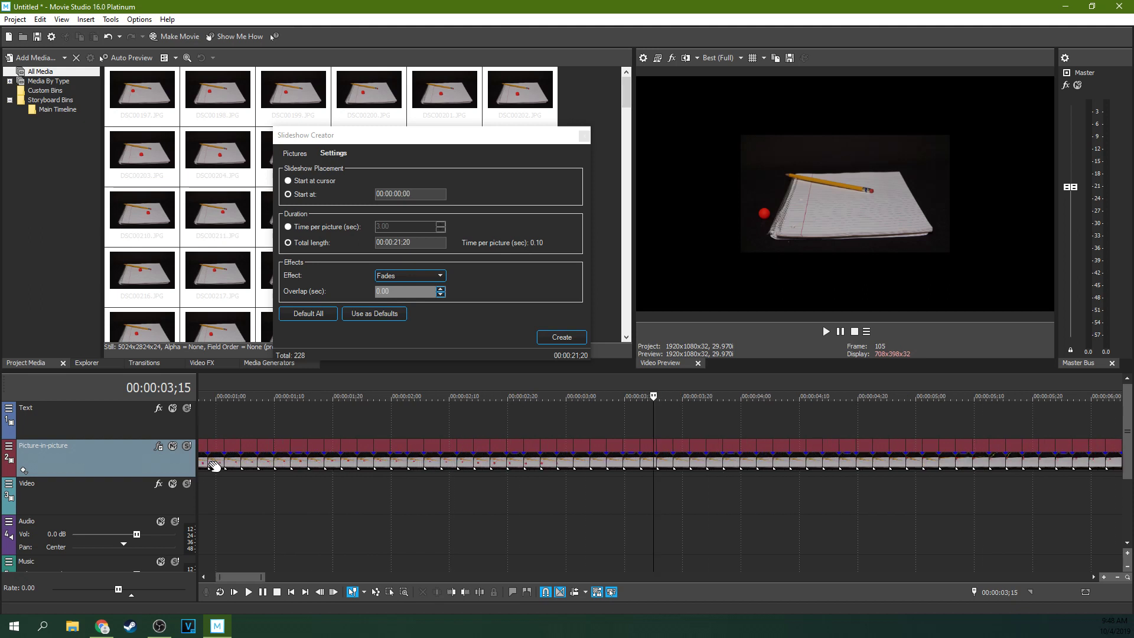
scroll(212, 465, "up", 2)
left_click(207, 465)
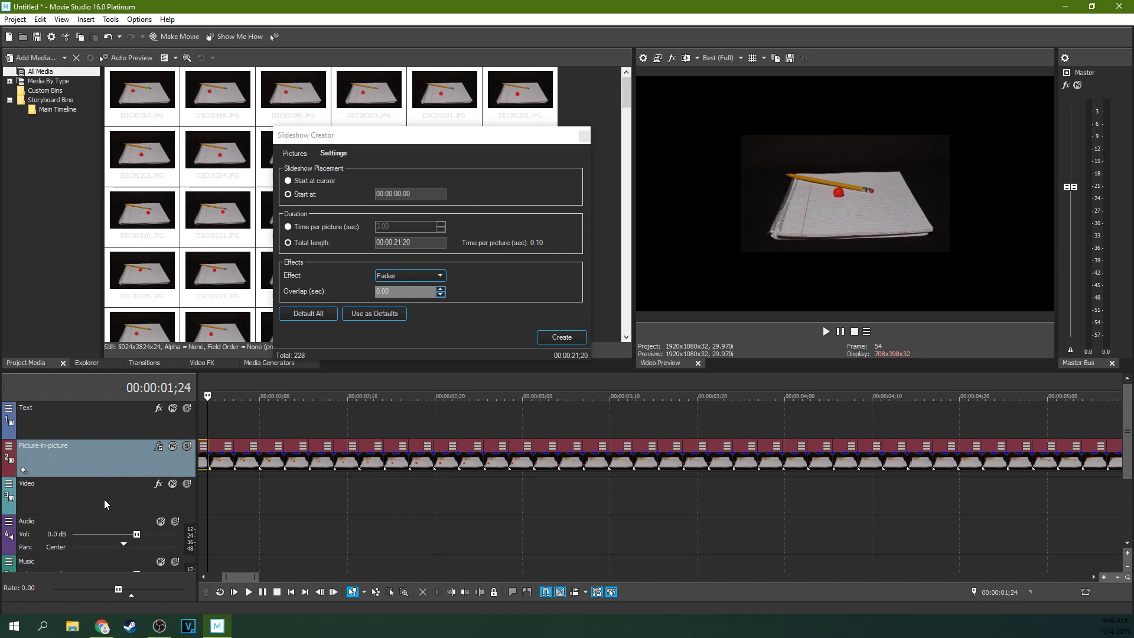
- Delete the Picture-in-picture track and its events, then recreate the slideshow on the Video track
right_click(77, 464)
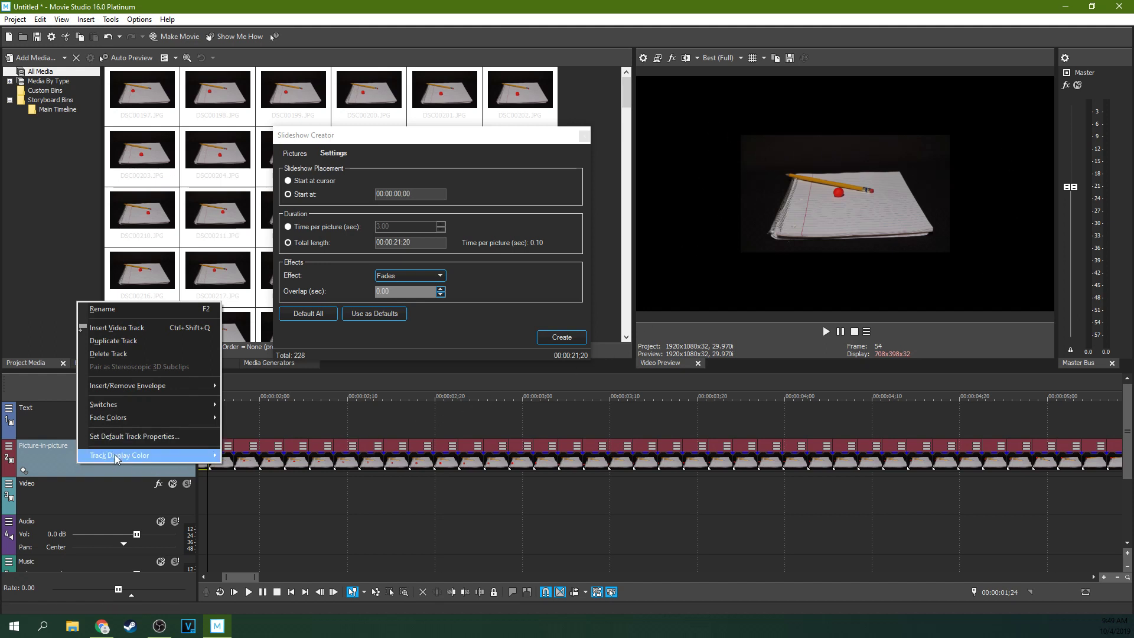
left_click(125, 355)
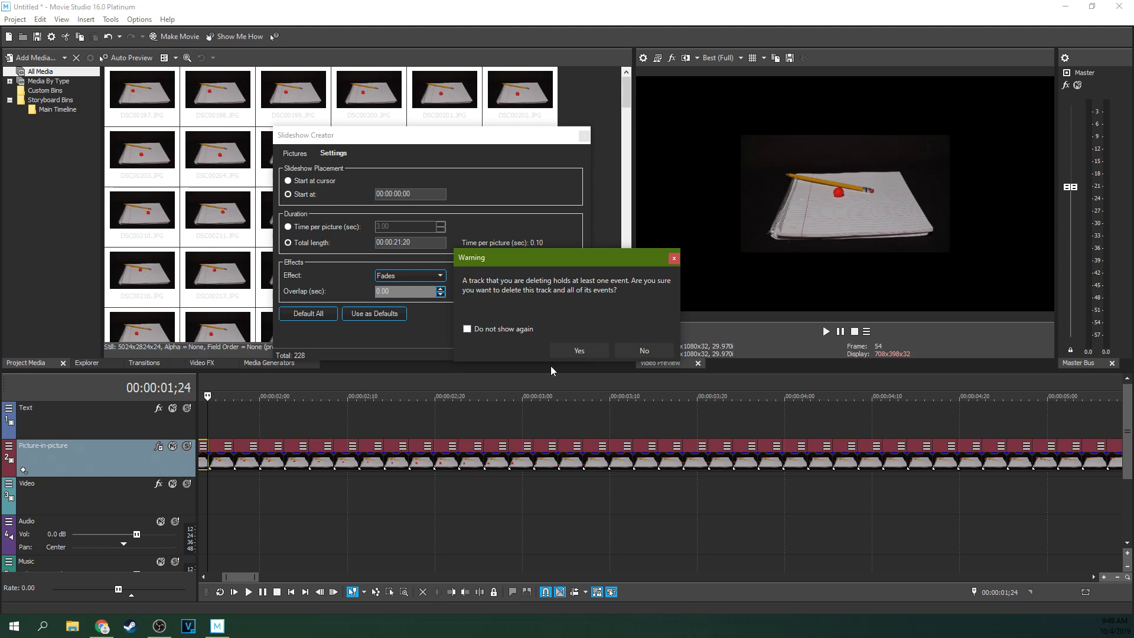
left_click(569, 351)
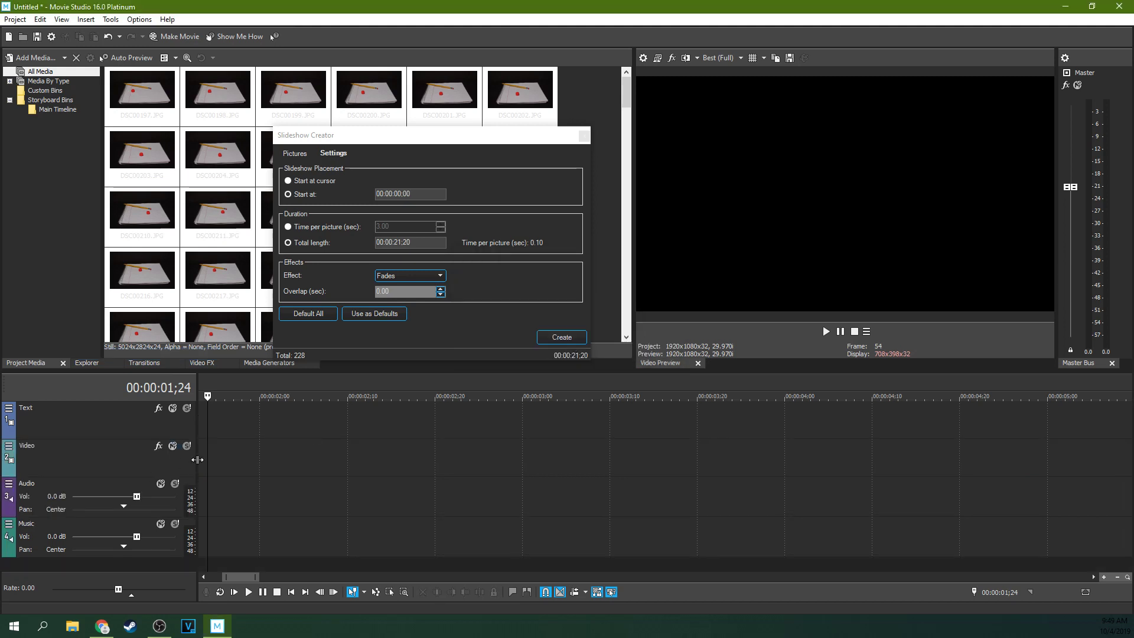
left_click(139, 465)
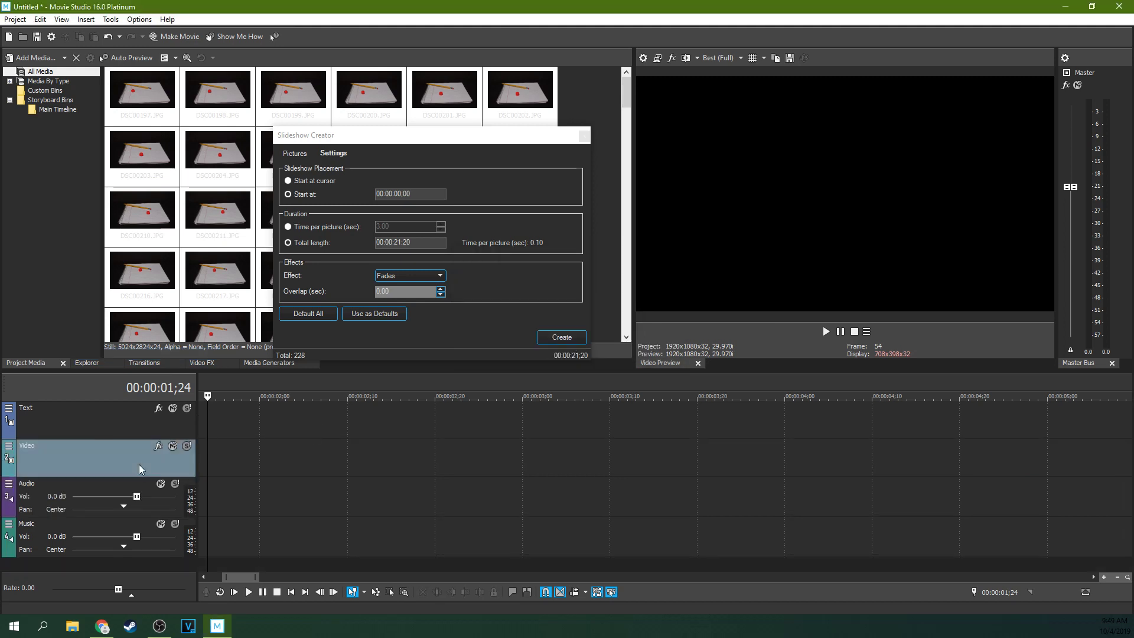
left_click(552, 337)
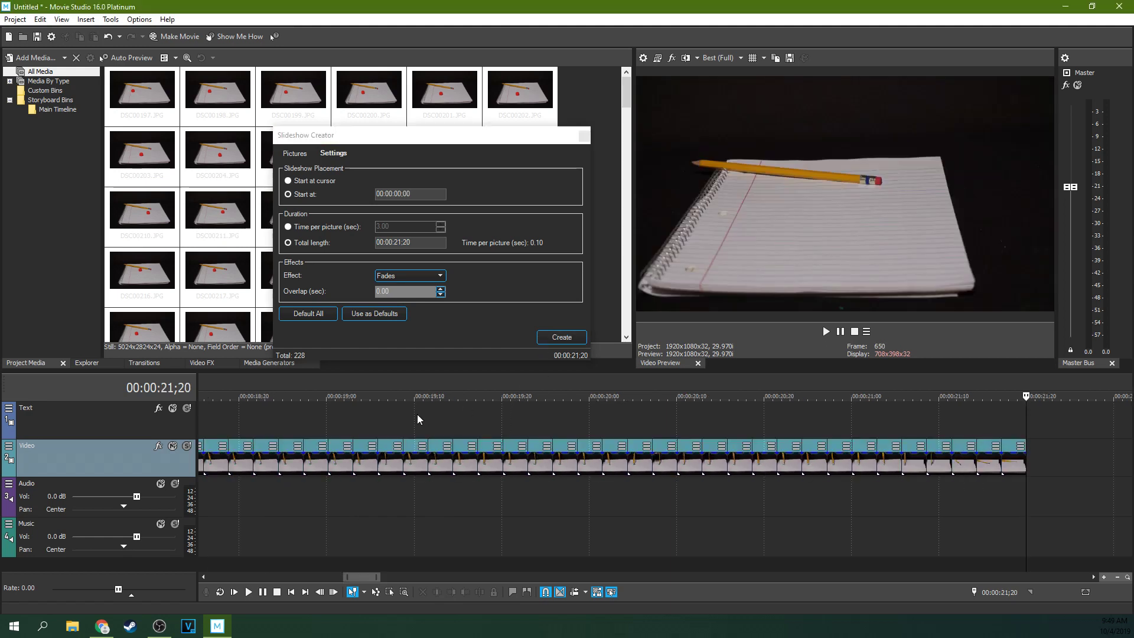
left_click(296, 416)
left_click(827, 332)
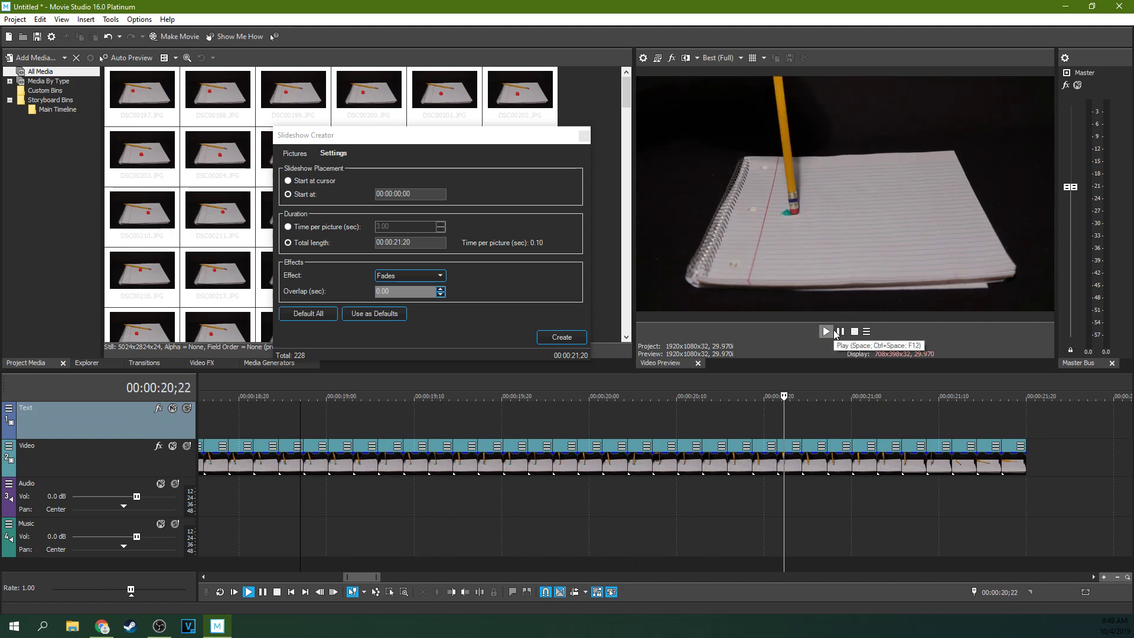
key("Down")
key("Down")
key("Down")
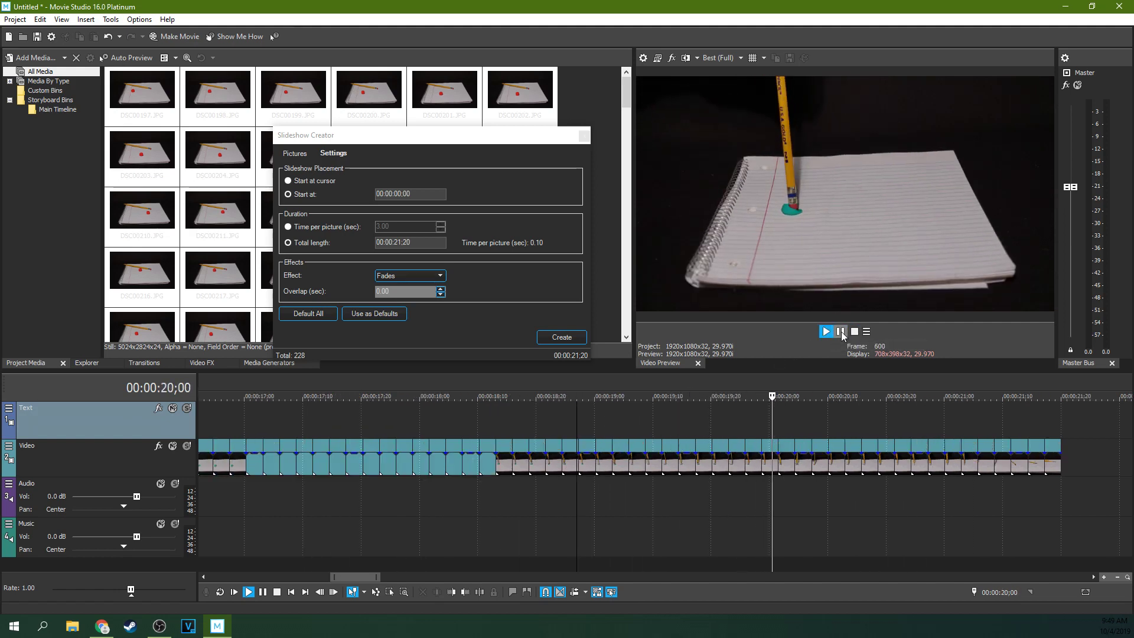
key("Return")
key("Down")
key("Down")
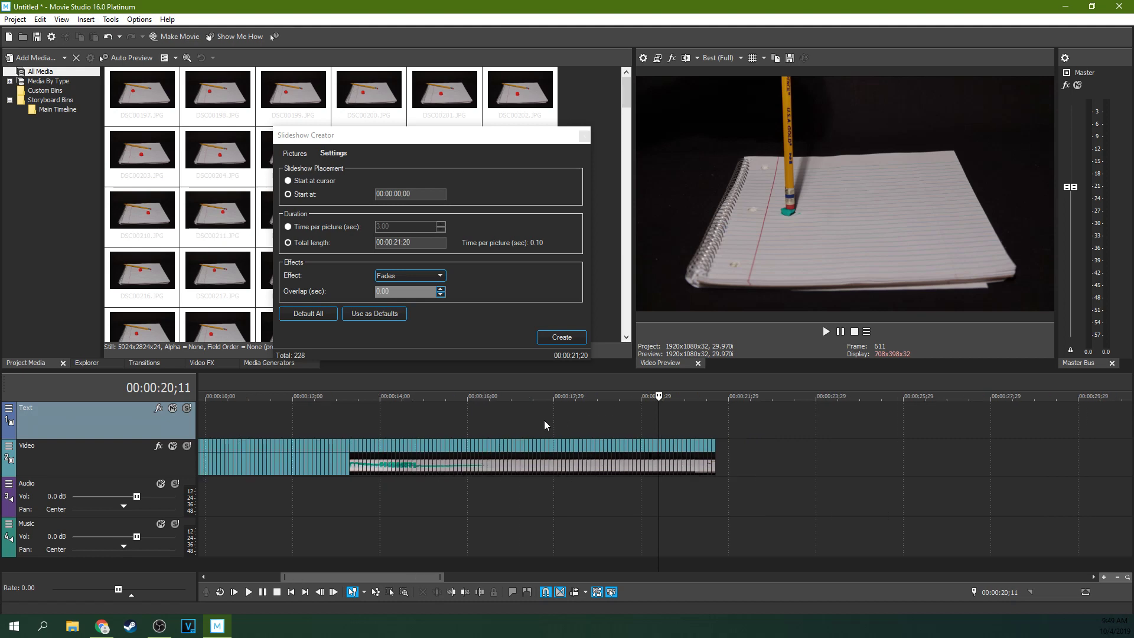
left_click_drag(384, 576, 309, 576)
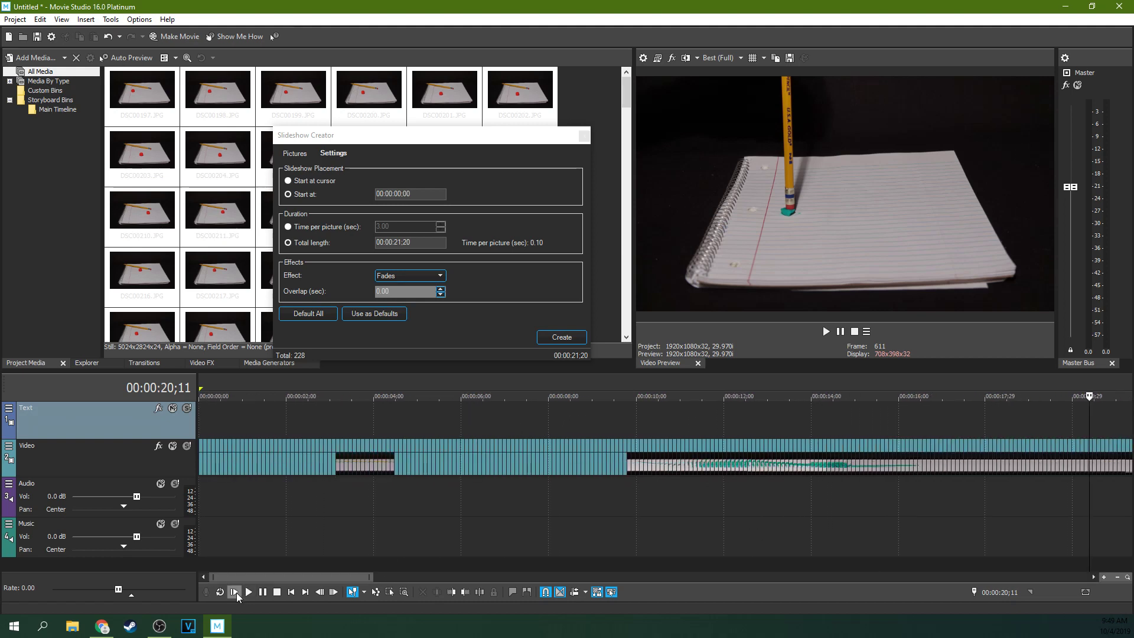
key("ctrl+Home")
key("space")
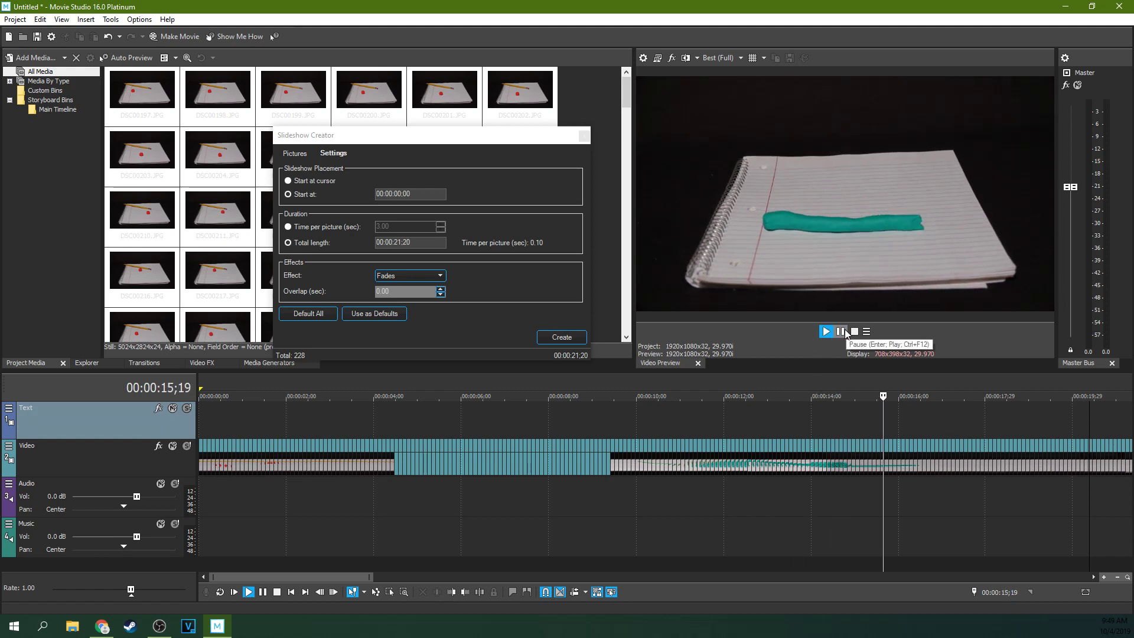
scroll(714, 437, "down", 3)
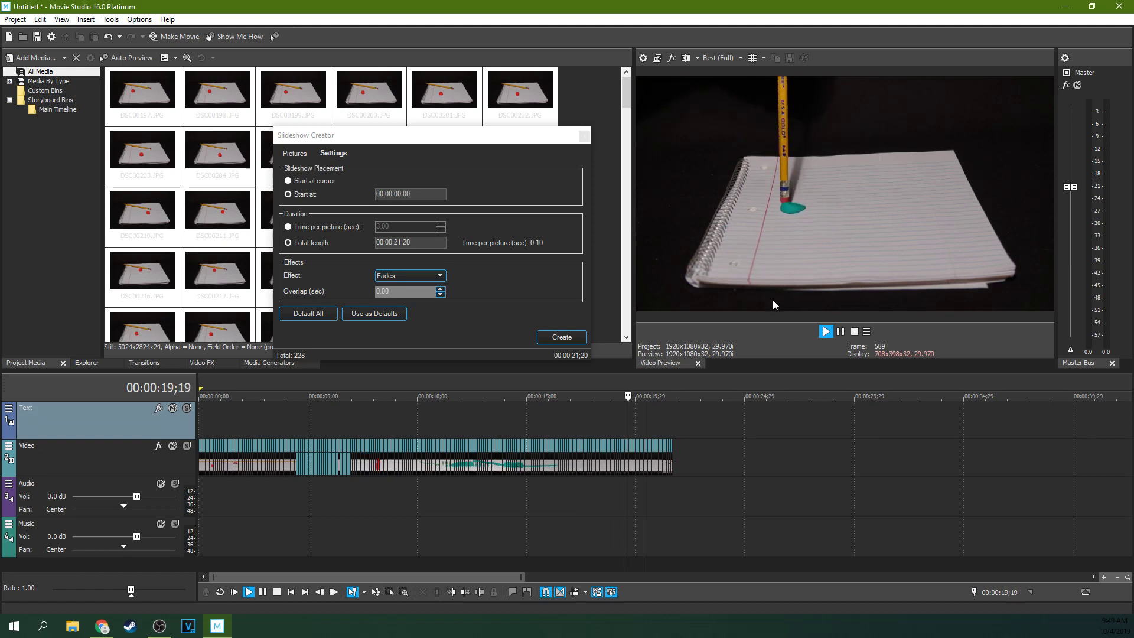
left_click(841, 332)
left_click(446, 424)
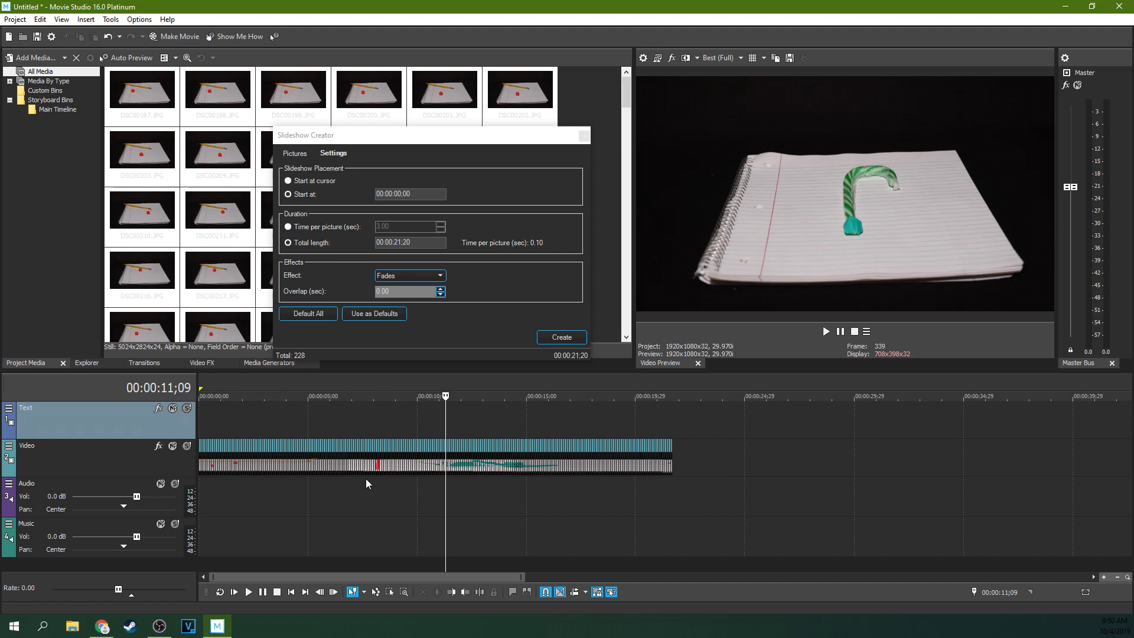
left_click(415, 435)
left_click(438, 436)
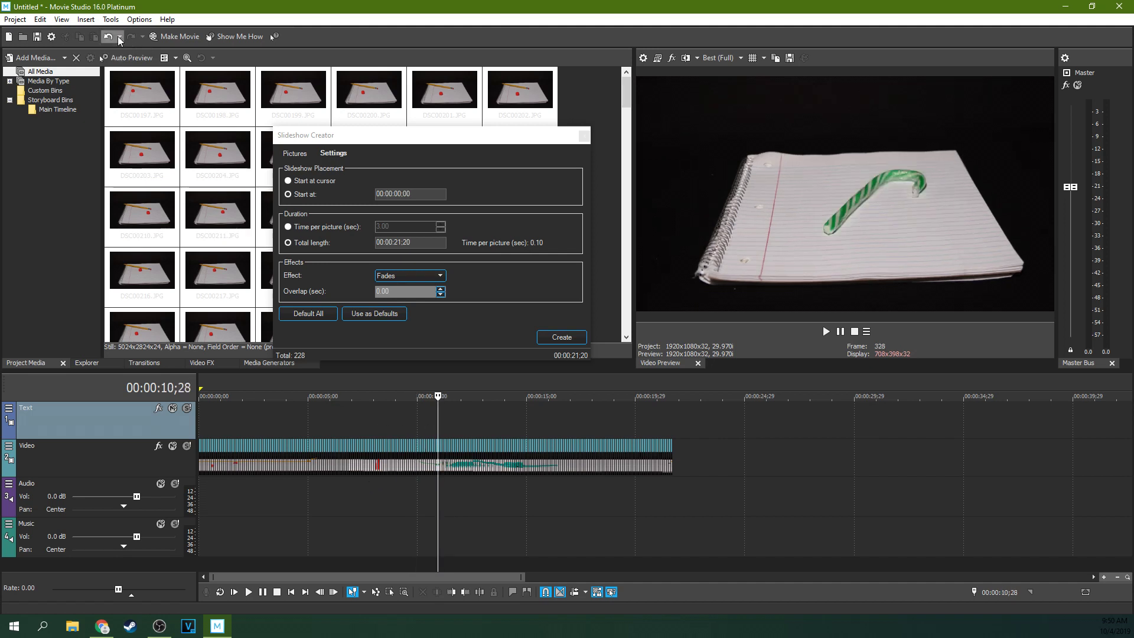